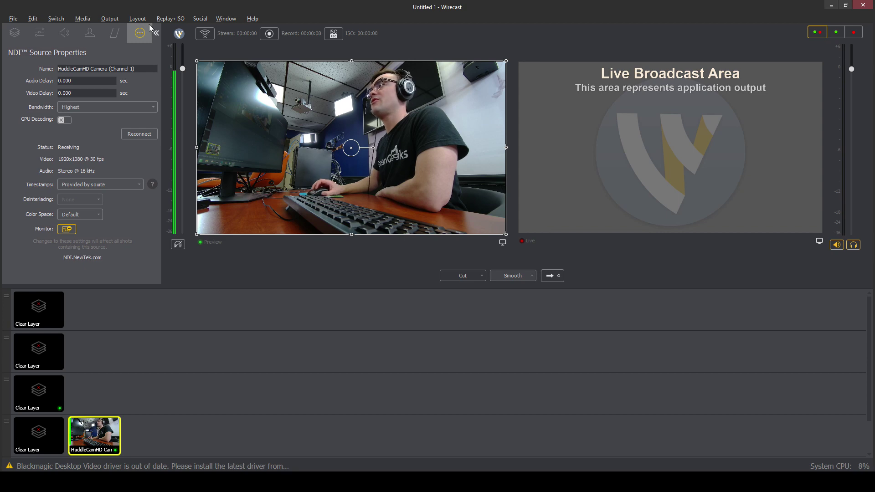
Open Output Settings for the 720p30 Record To Disk - MP4 output and expand its Destination choices.
click(110, 18)
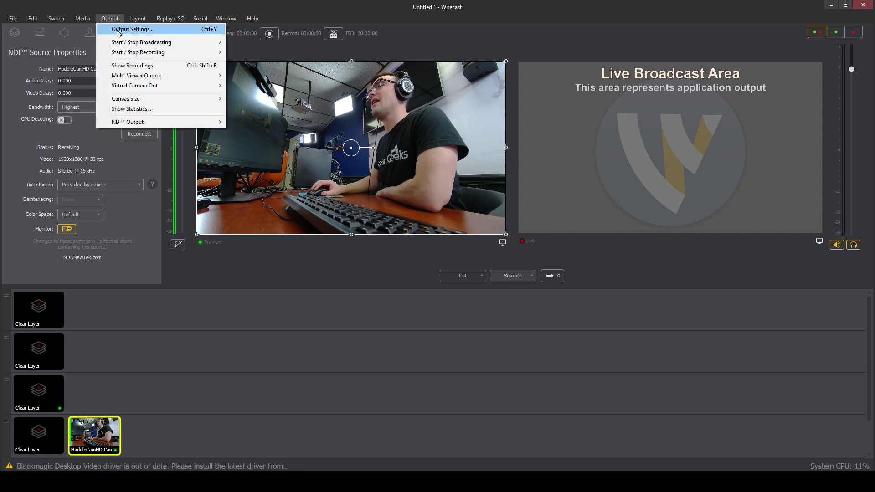
click(117, 31)
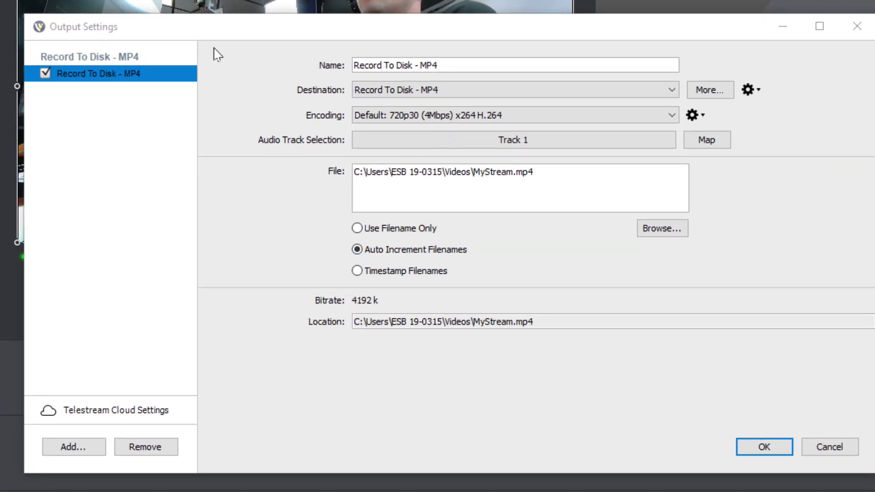
click(452, 91)
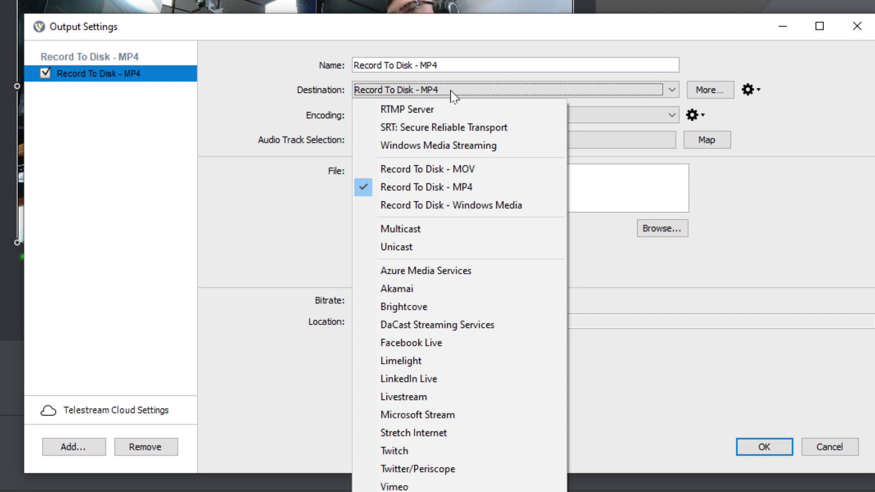
Switch to Record To Disk - MOV with ProRes 1080p encoding and match the canvas to the preset size.
click(487, 169)
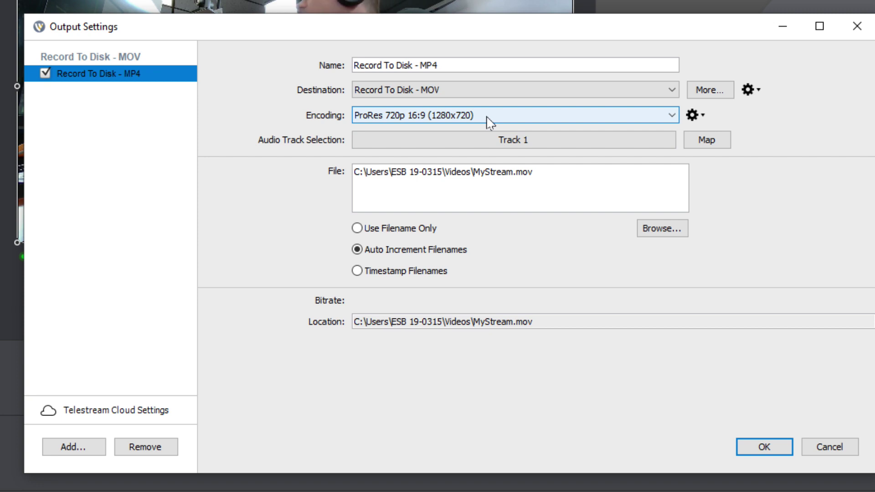
click(488, 119)
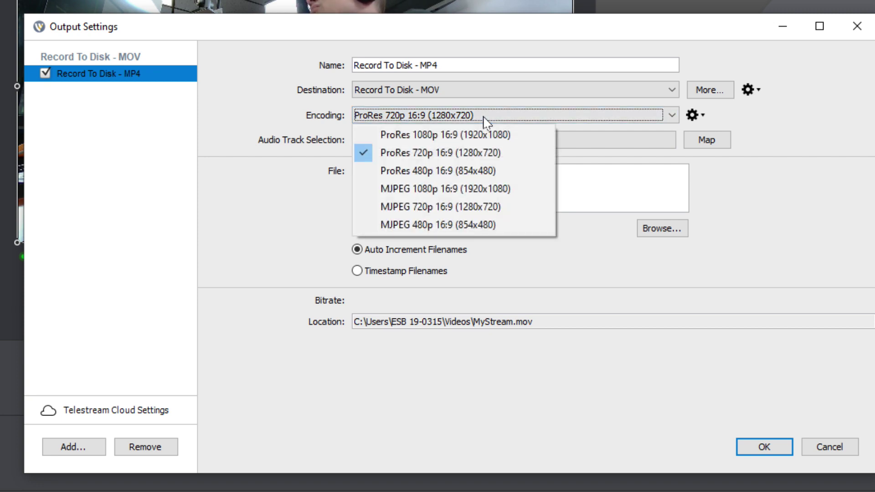
click(503, 136)
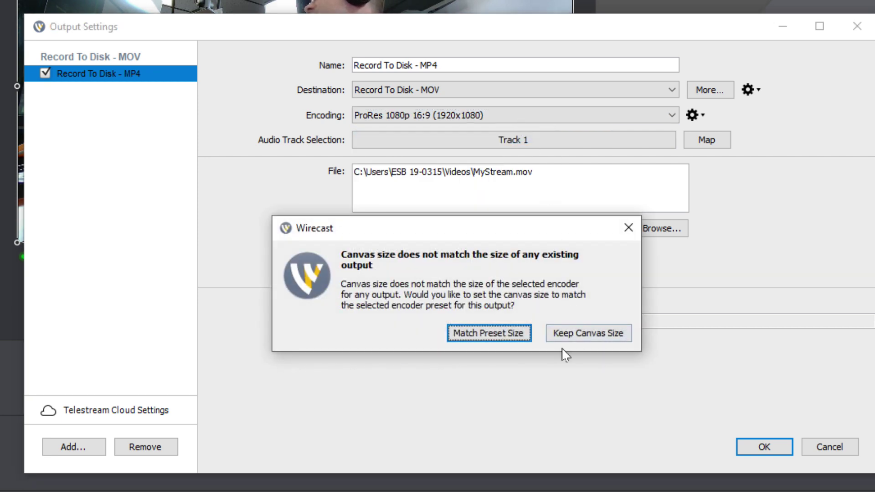
click(497, 337)
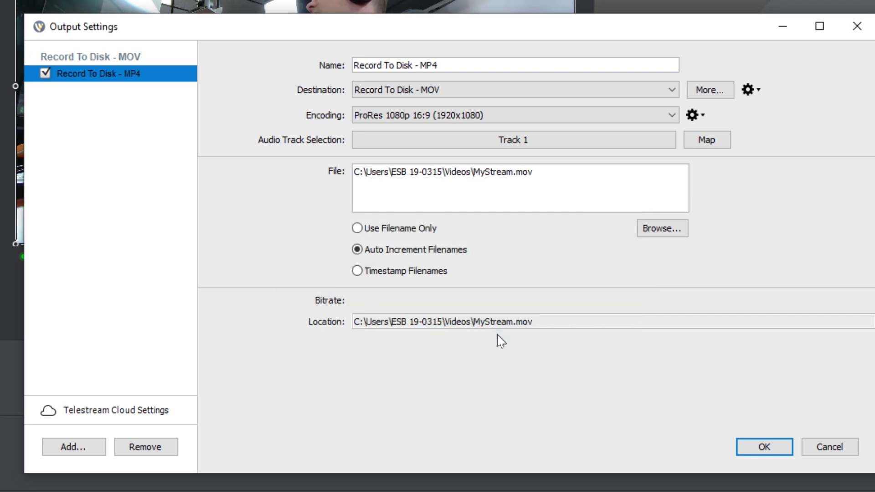
Return to Record To Disk - MP4 with the default 720p30 x264 encoding, matching the preset size.
click(511, 120)
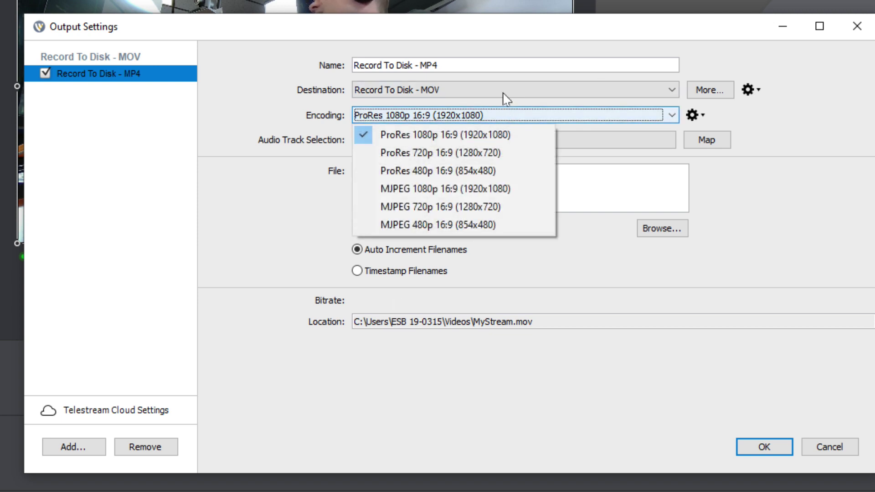
click(509, 96)
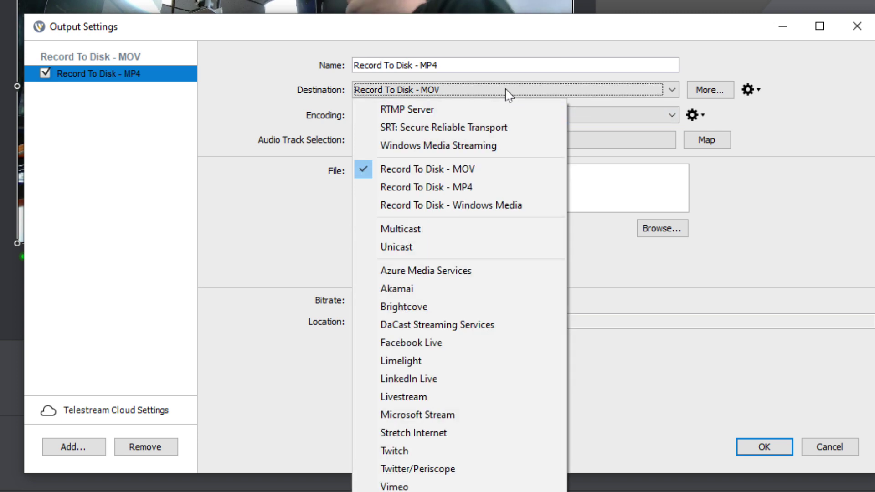
click(491, 186)
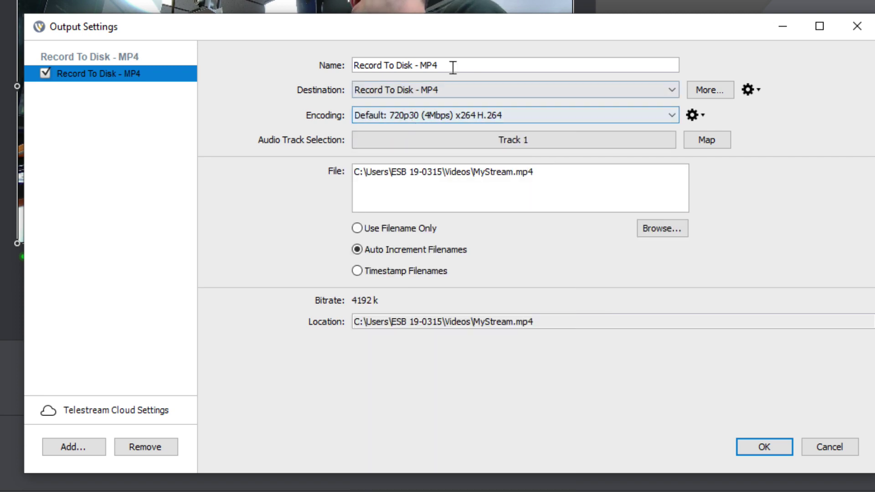
click(462, 117)
click(457, 159)
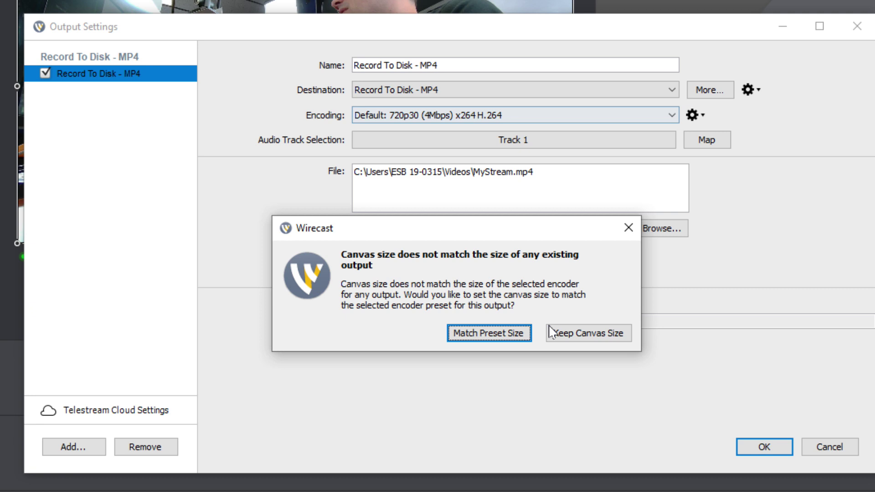
click(519, 335)
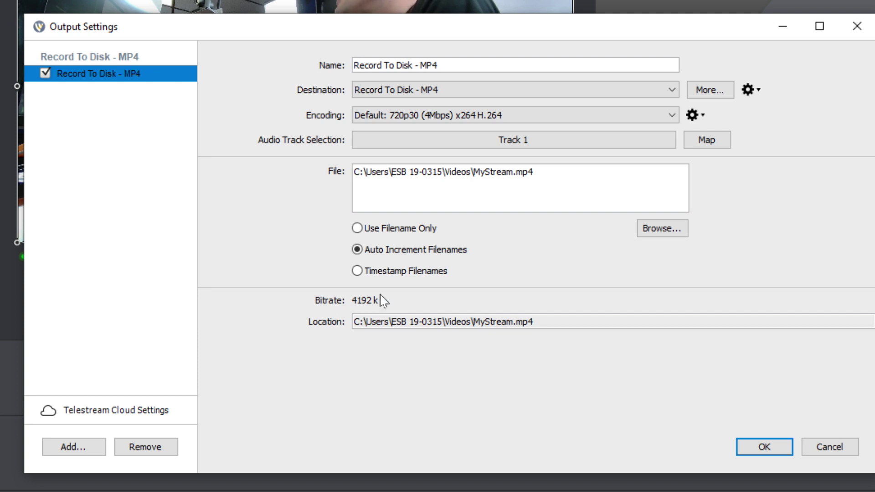
Create a new encoding preset named 'HIGH QUALITY MP4' from the Encoding gear menu.
click(695, 116)
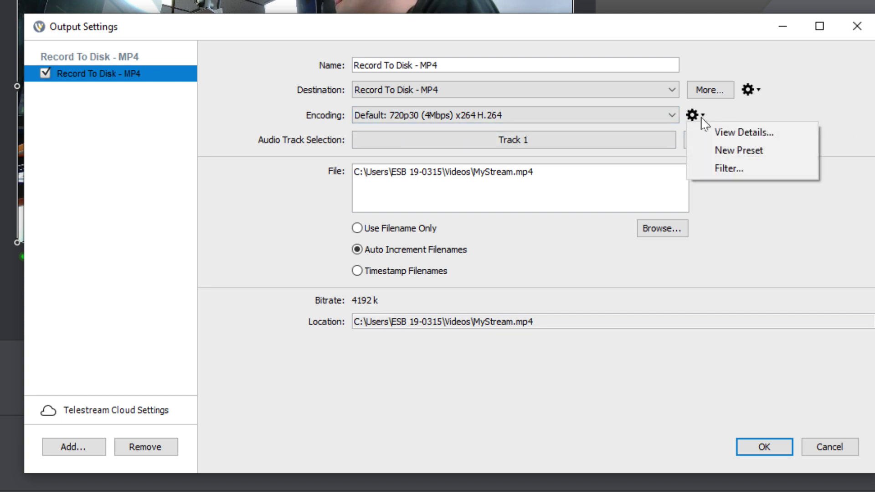
click(768, 152)
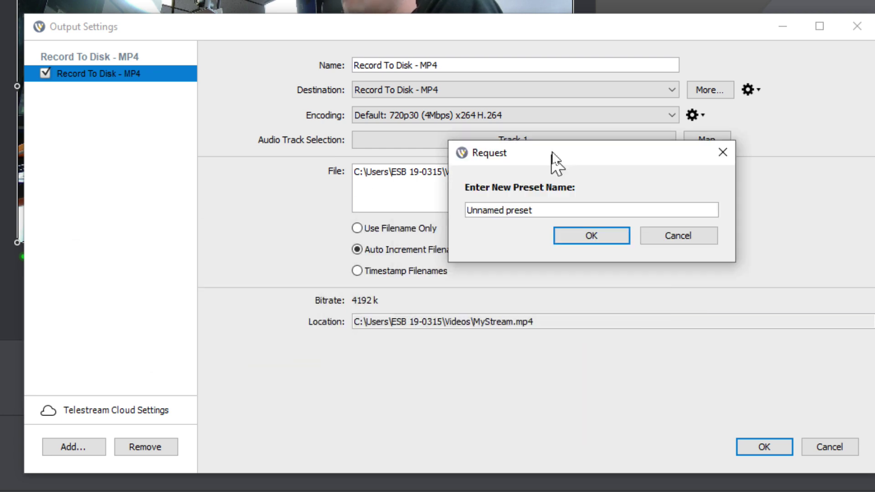
text(HIGH QUALITY MP$)
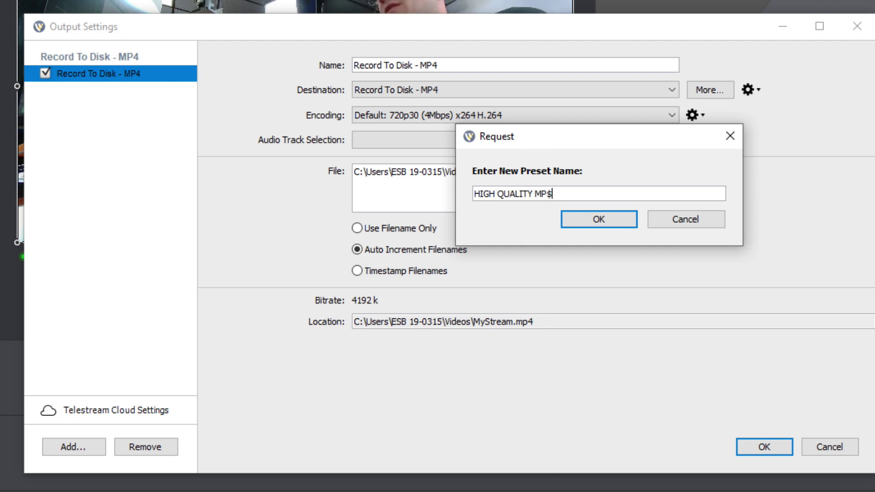
key(ctrl+a)
click(644, 190)
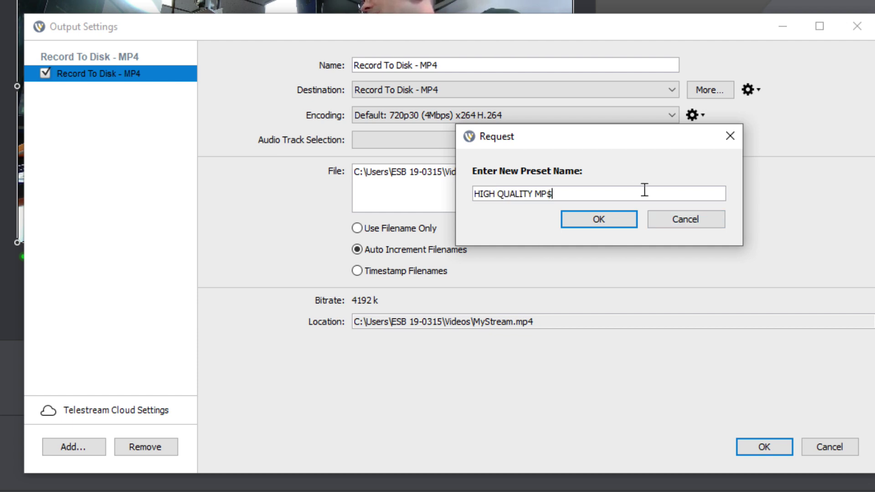
text(4)
click(606, 224)
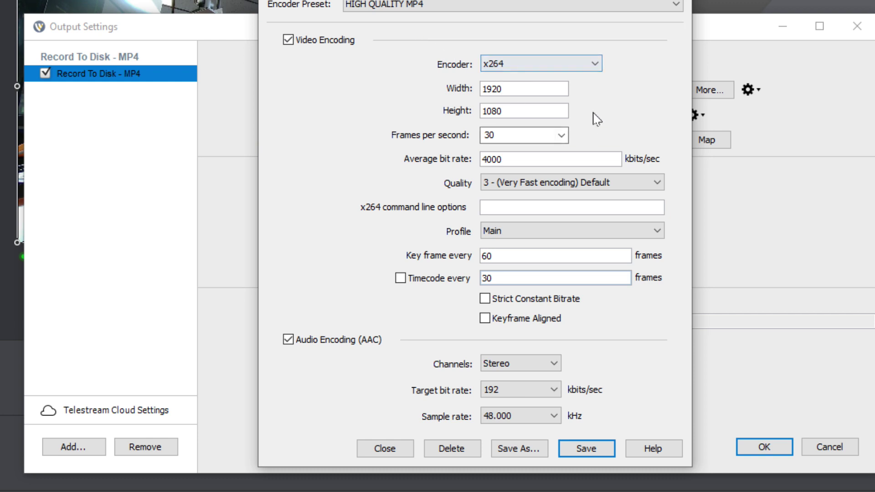
Keep the x264 encoder at 1920×1080 and set the average bit rate to 12000 kbits/sec.
click(531, 66)
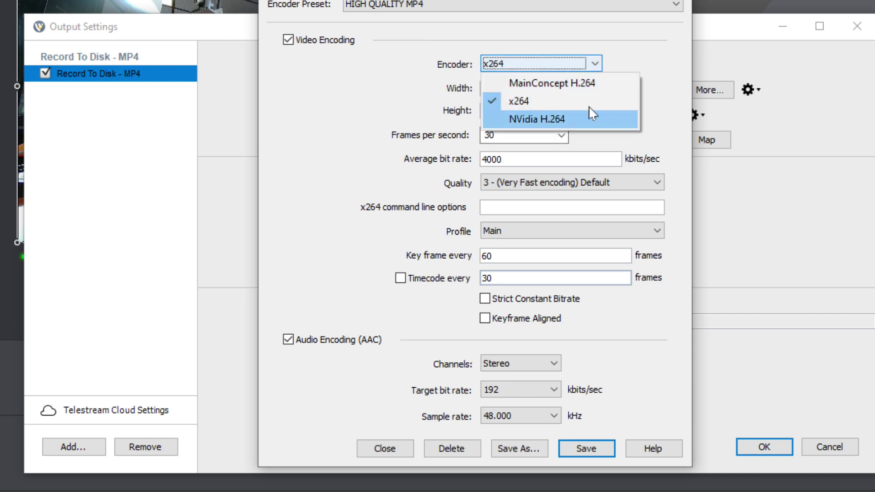
click(402, 93)
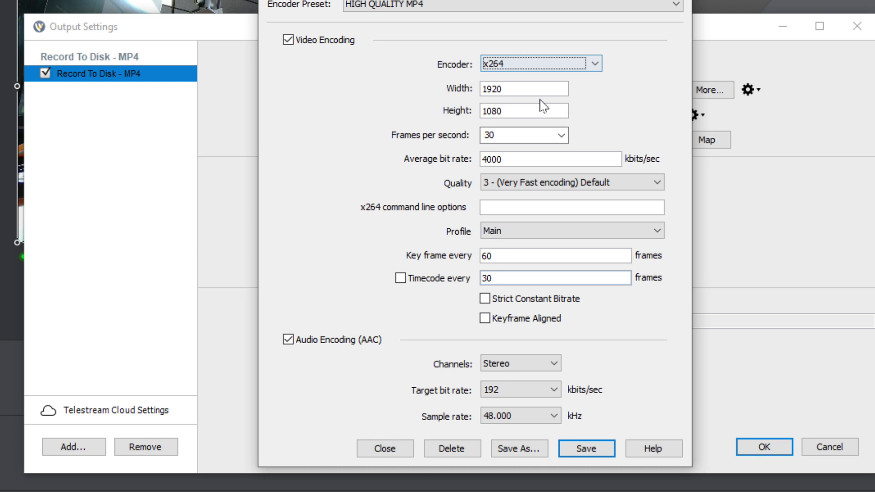
drag(537, 88, 468, 89)
drag(514, 111, 480, 115)
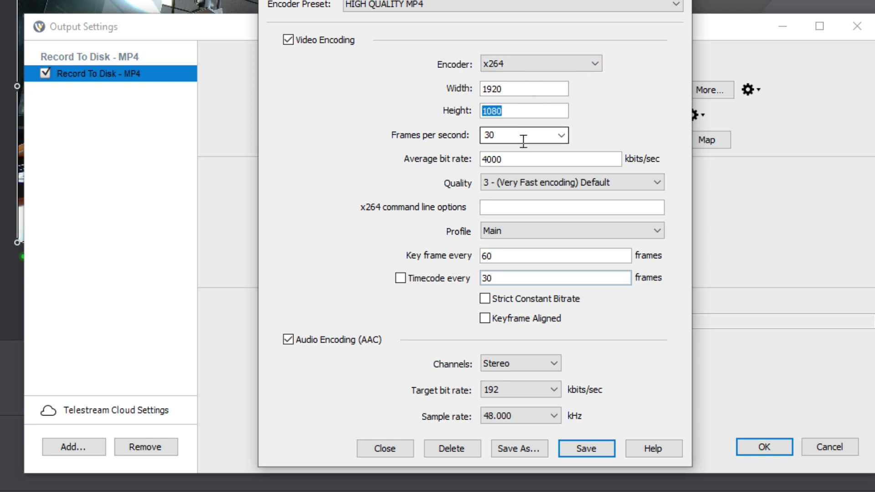
click(521, 158)
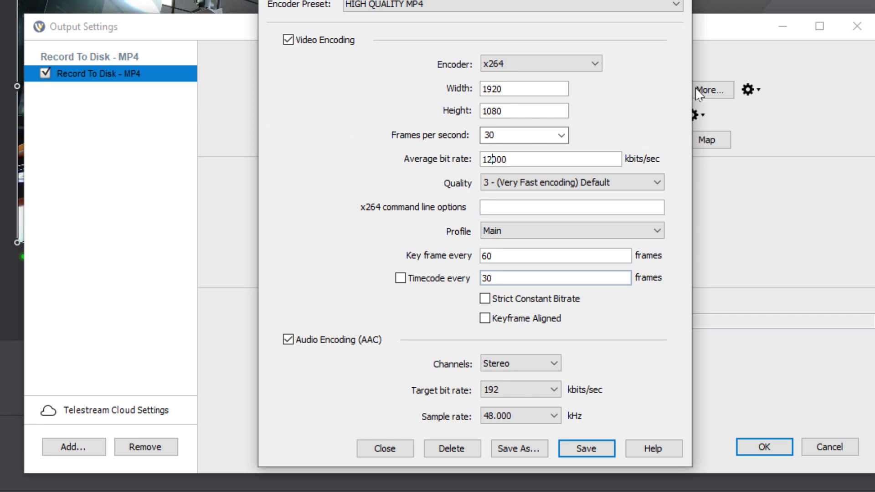
Set quality to 2 - (Super Fast encoding), keep the Main profile, and save the preset.
click(507, 185)
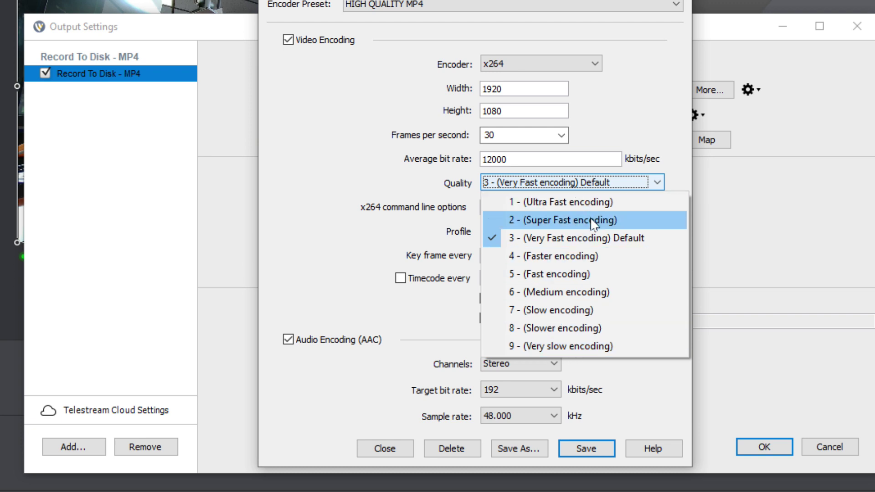
click(562, 219)
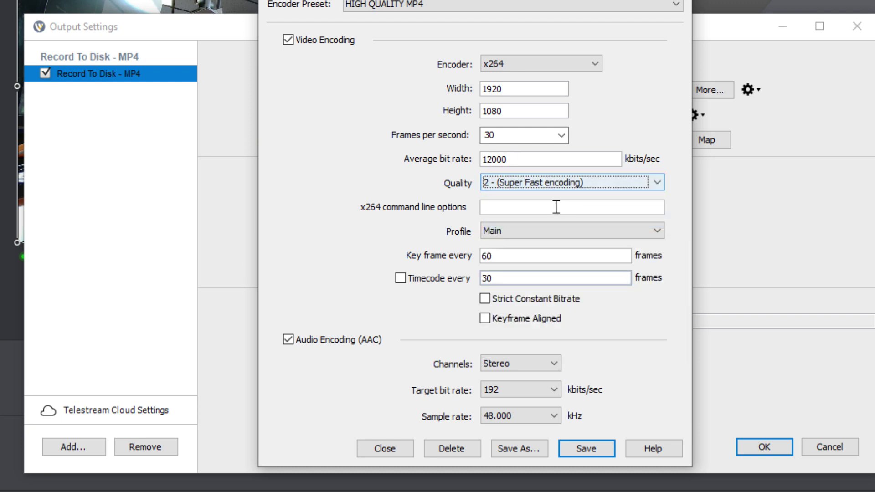
click(559, 231)
click(616, 256)
drag(616, 256, 466, 259)
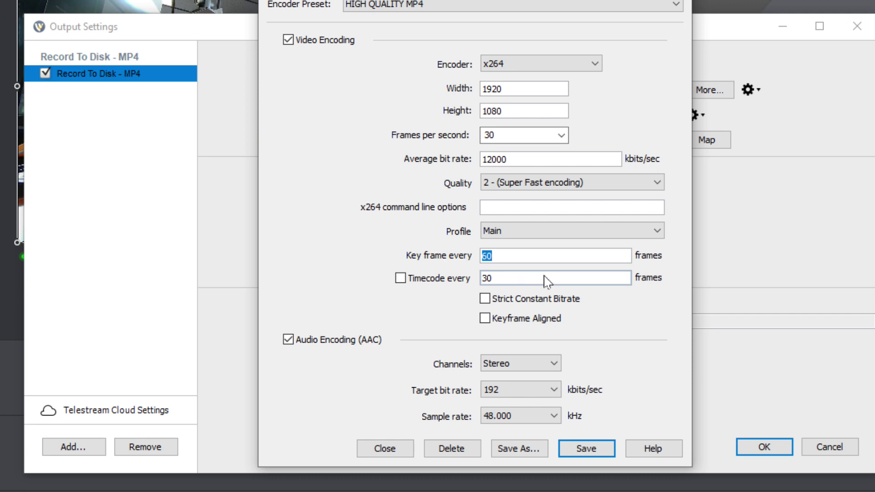
click(594, 457)
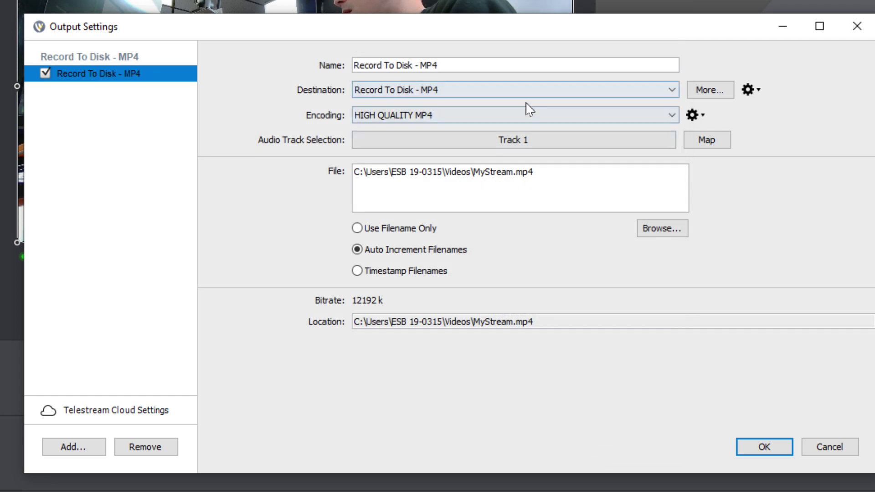
Reapply the HIGH QUALITY MP4 preset, match the canvas to its size, and open it for editing.
click(664, 115)
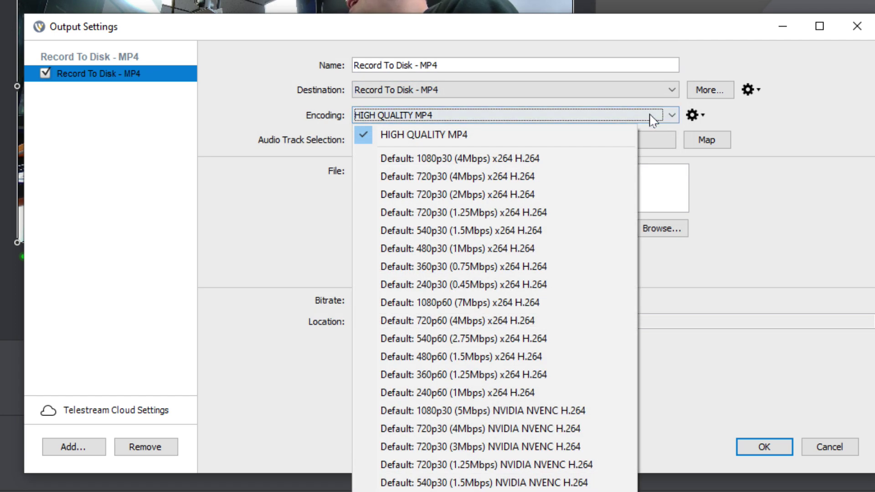
click(597, 136)
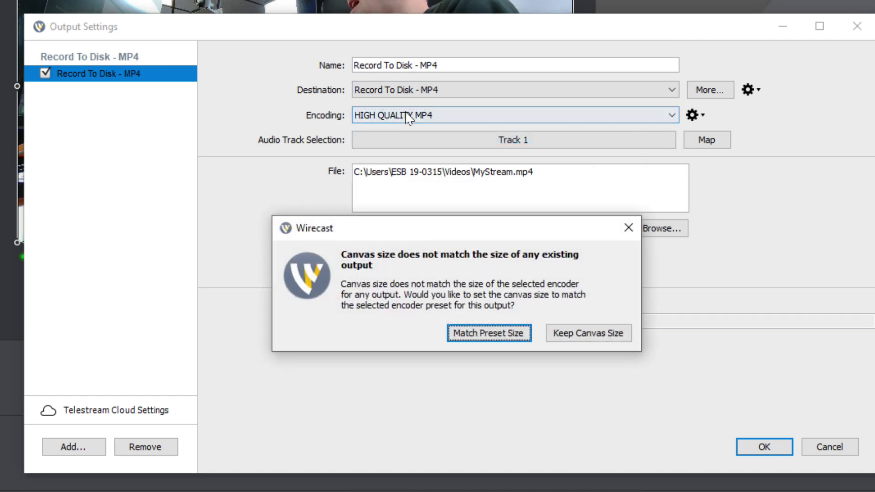
click(486, 338)
click(693, 115)
click(711, 130)
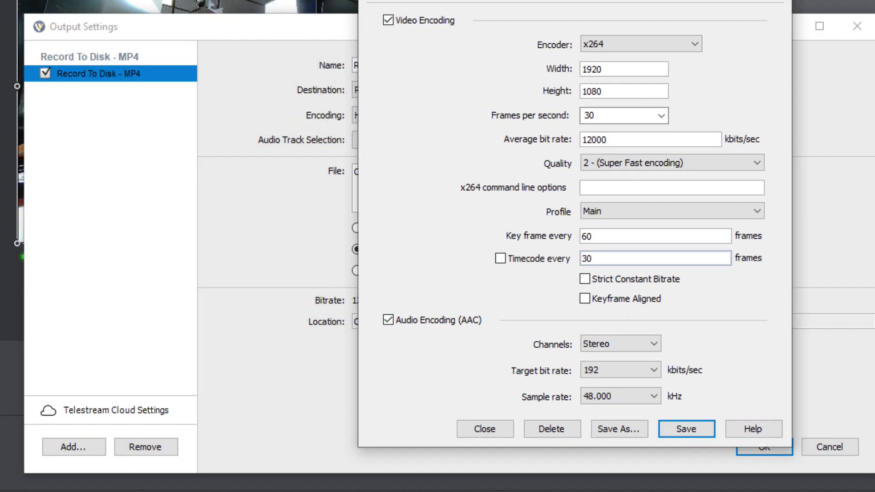
Save the 12000 kbps settings as a new preset named 'HIGH QUALITY MP4 12MBPS'.
click(584, 9)
click(394, 107)
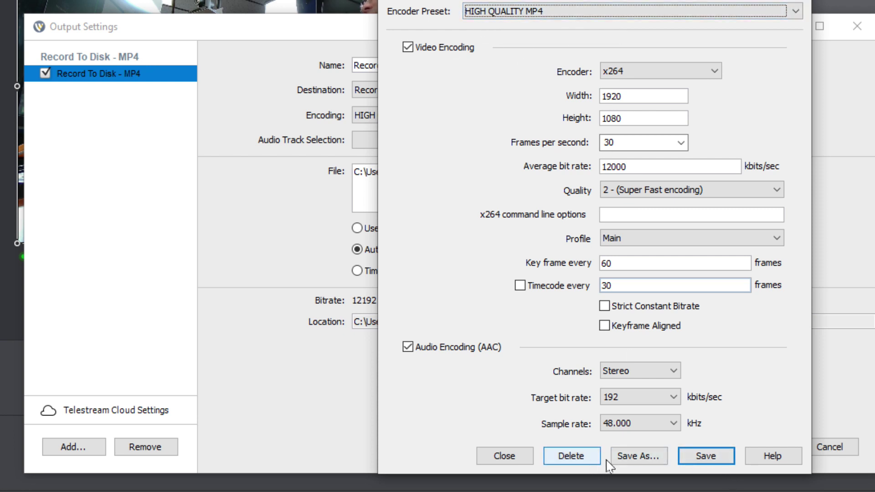
click(631, 456)
click(487, 301)
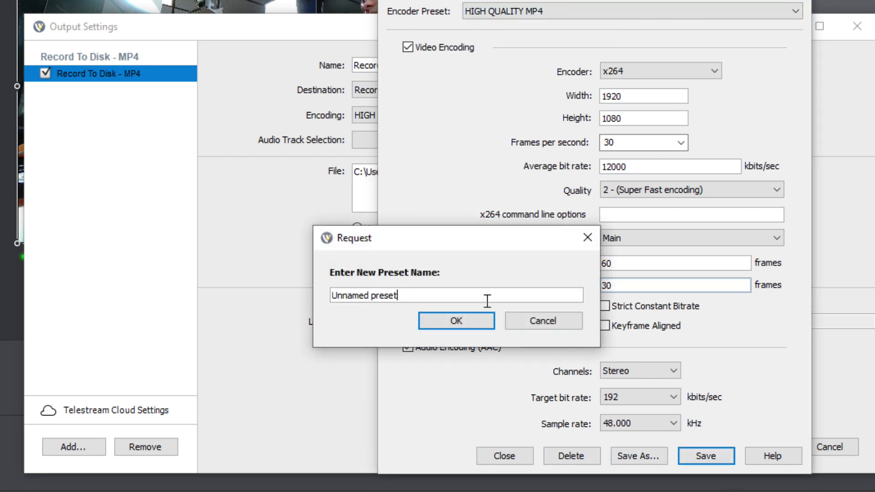
key(ctrl+a)
text(HIGH)
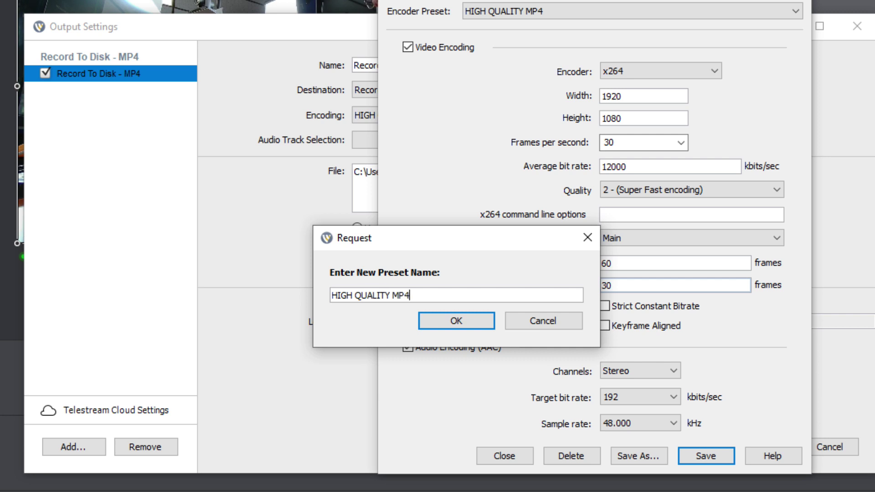
key(ctrl+a)
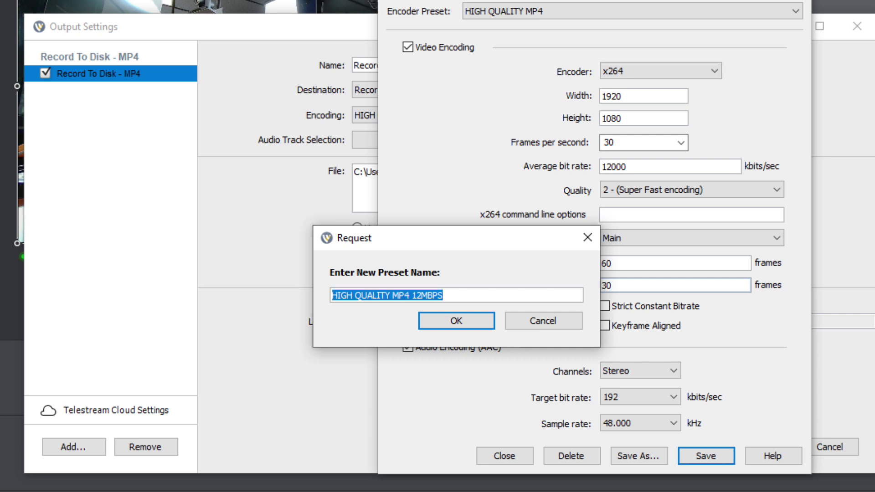
click(454, 320)
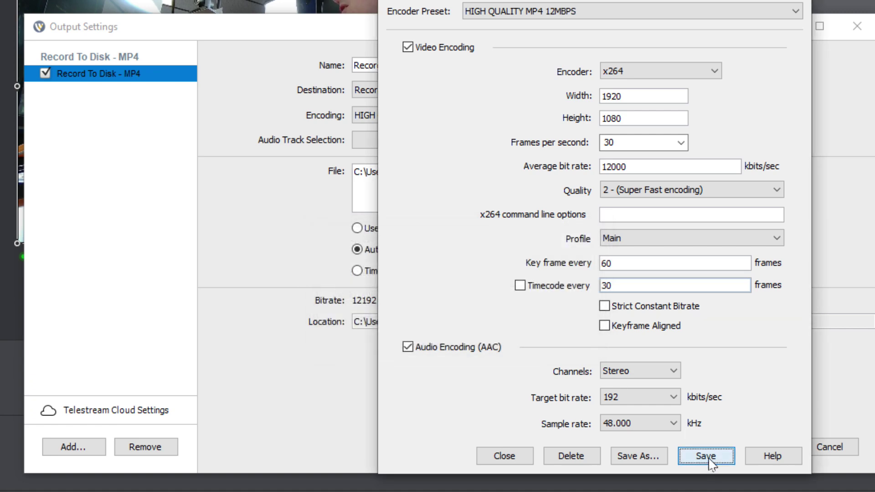
click(706, 456)
click(465, 116)
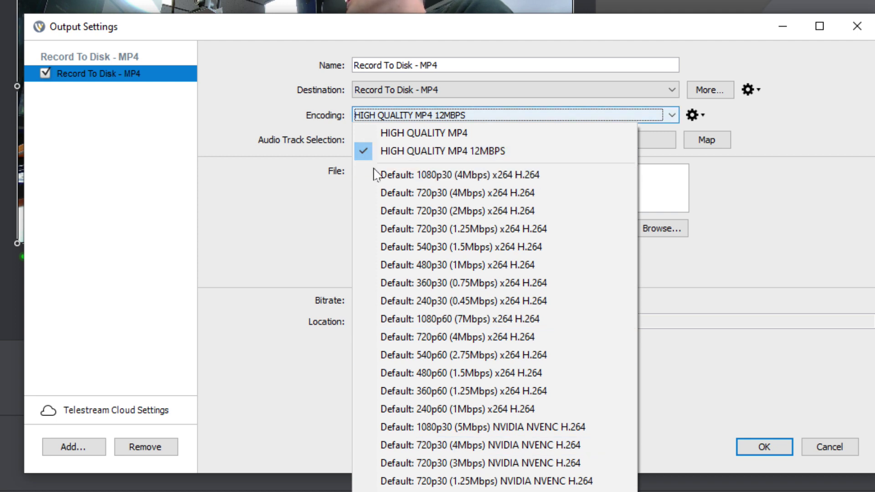
click(320, 187)
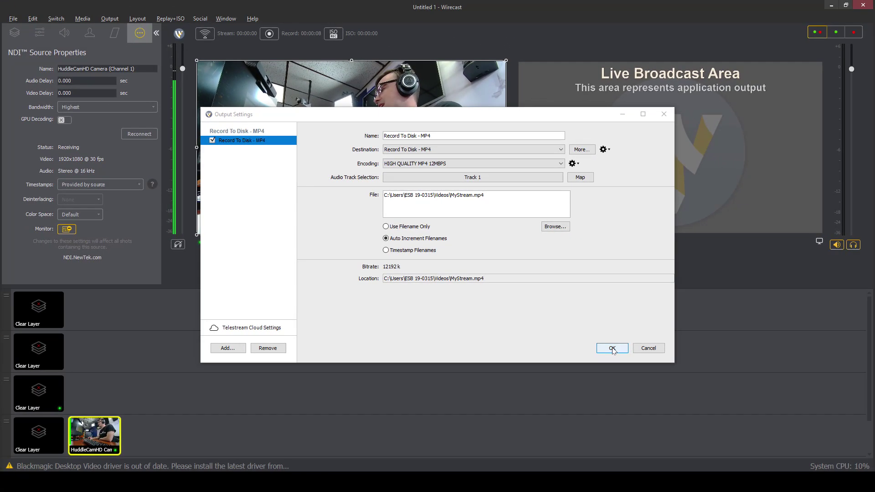
Apply the output settings and restart the MP4 recording by toggling Record off and on.
click(612, 348)
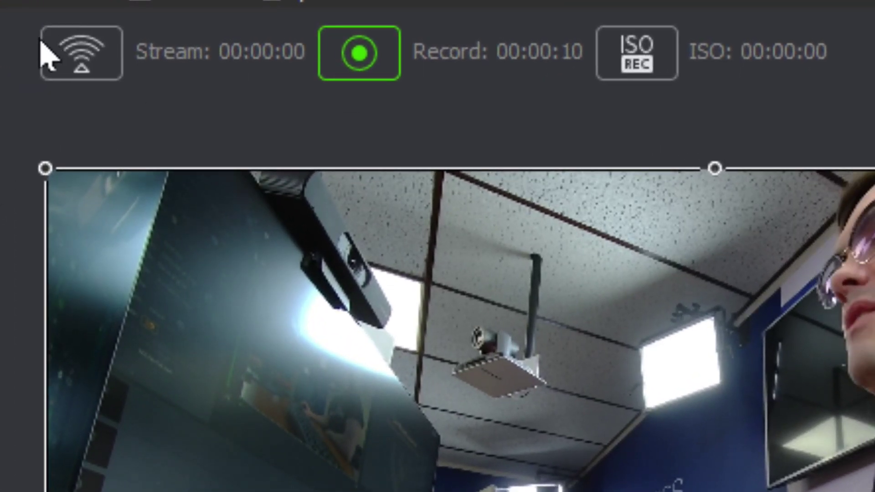
click(373, 69)
click(373, 68)
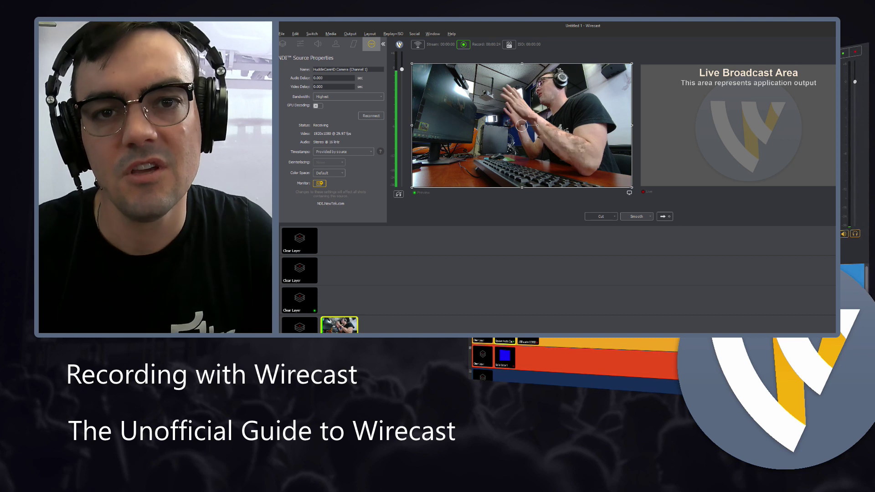
Stop the MP4 recording to disk with the top toolbar Record button.
click(463, 44)
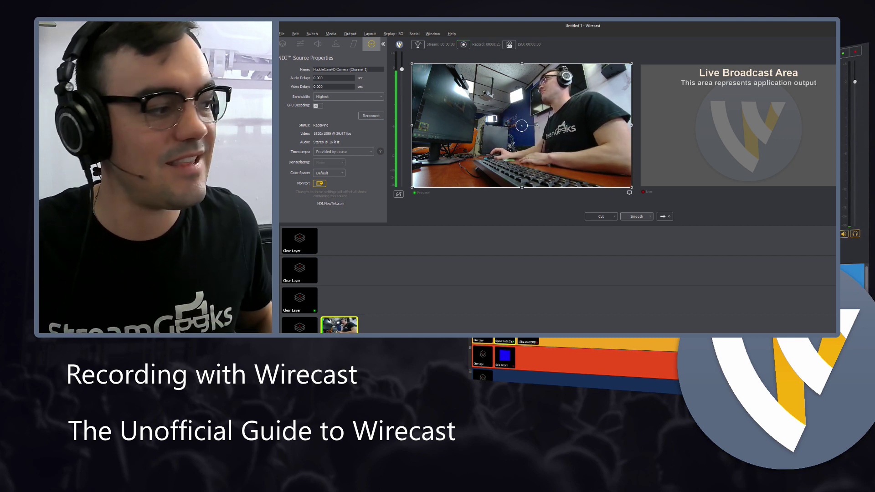